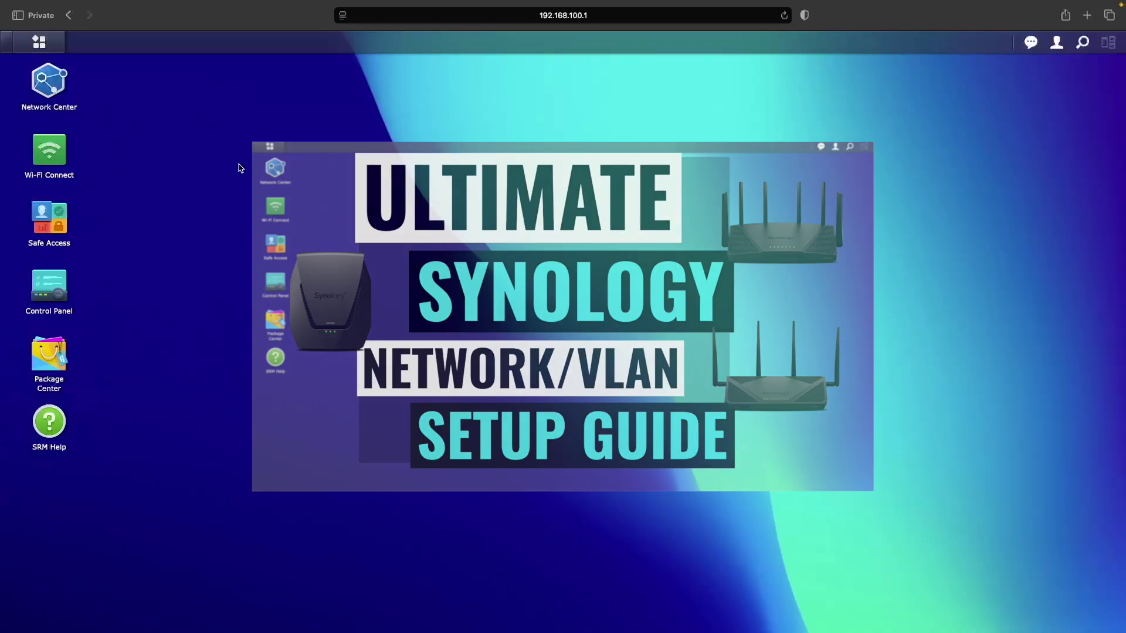
- In Network Center's Local Network, view the VLAN tag overview and preview the trunk port setup without changes
left_click(57, 85)
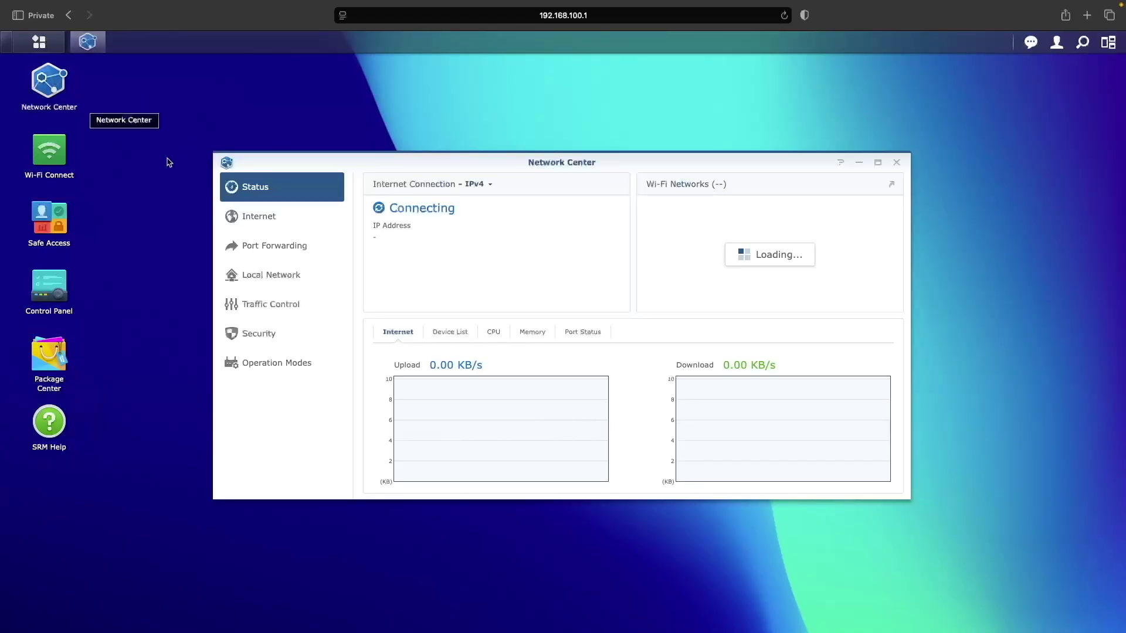
left_click(281, 276)
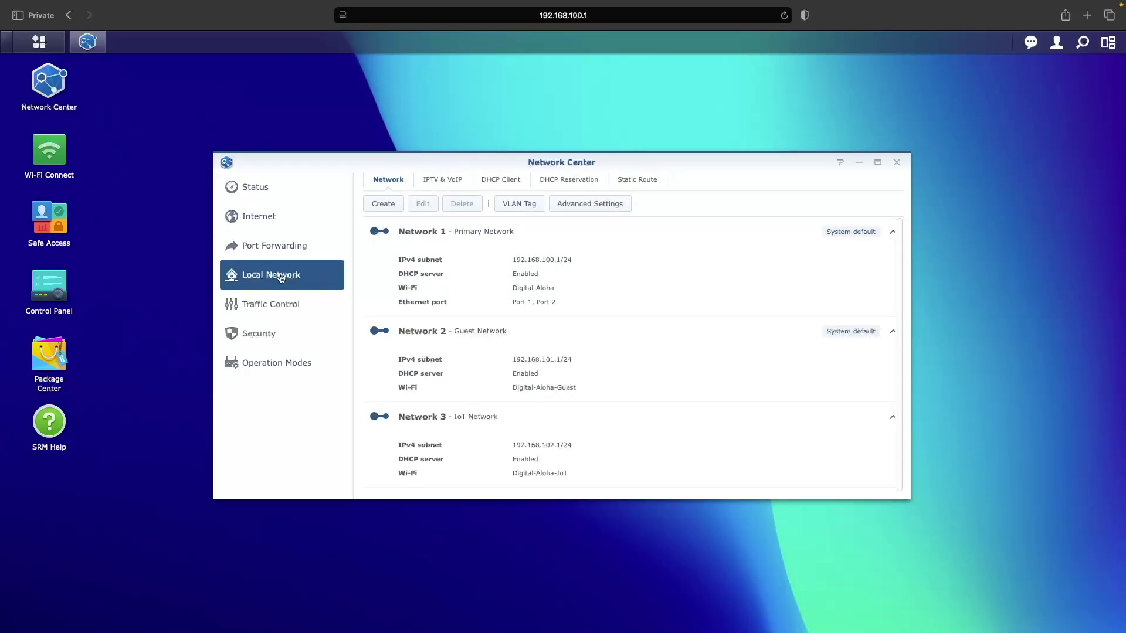
left_click(506, 205)
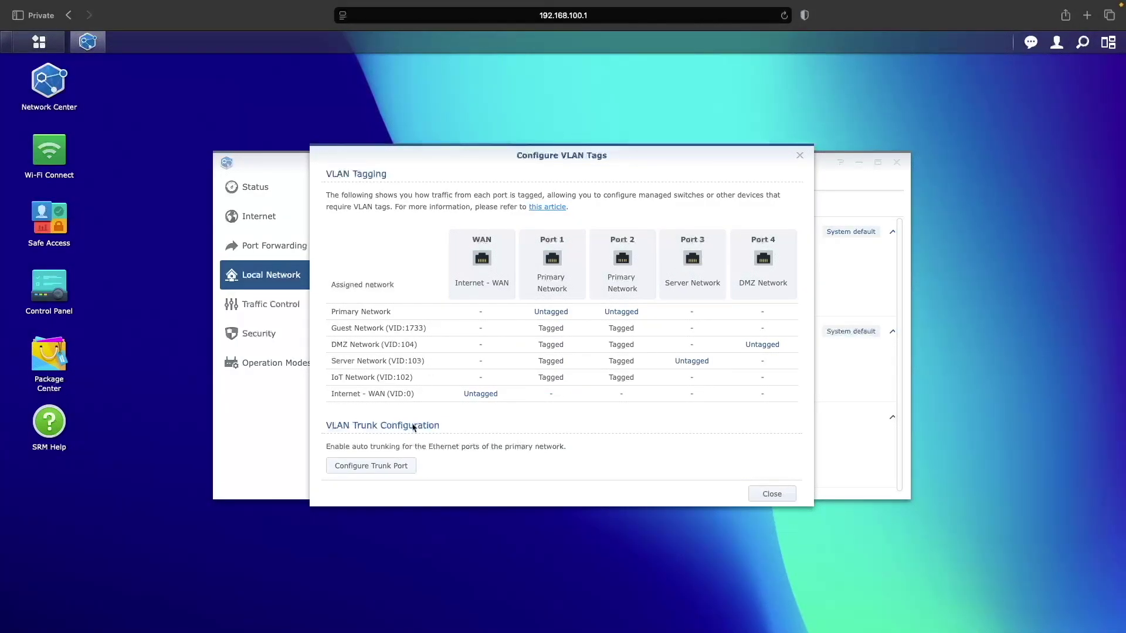
left_click(403, 465)
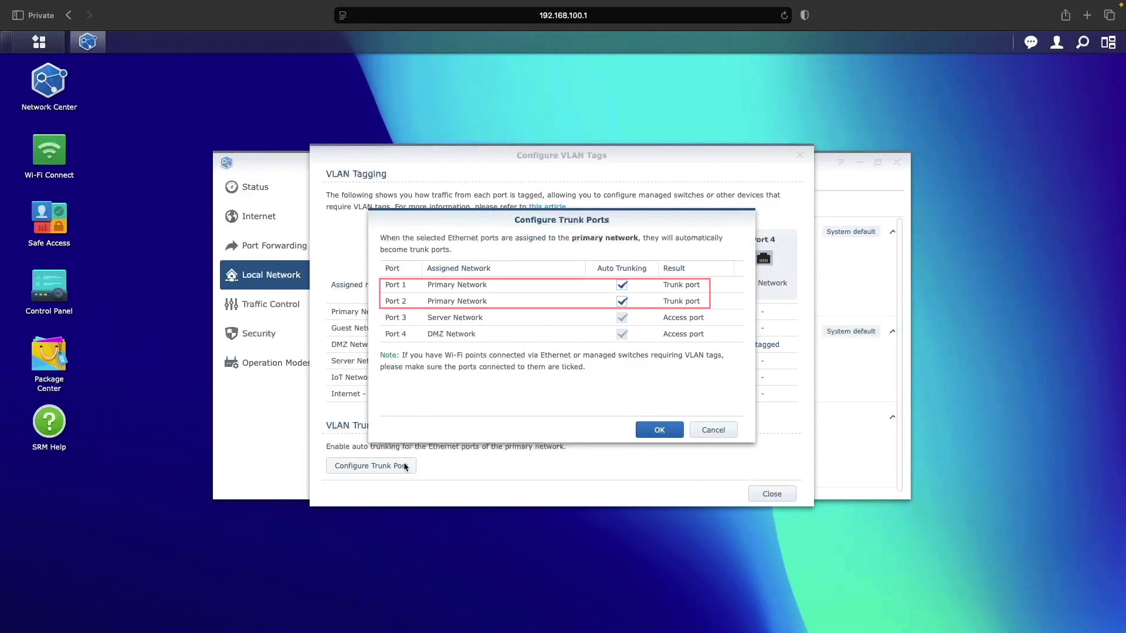
left_click(709, 432)
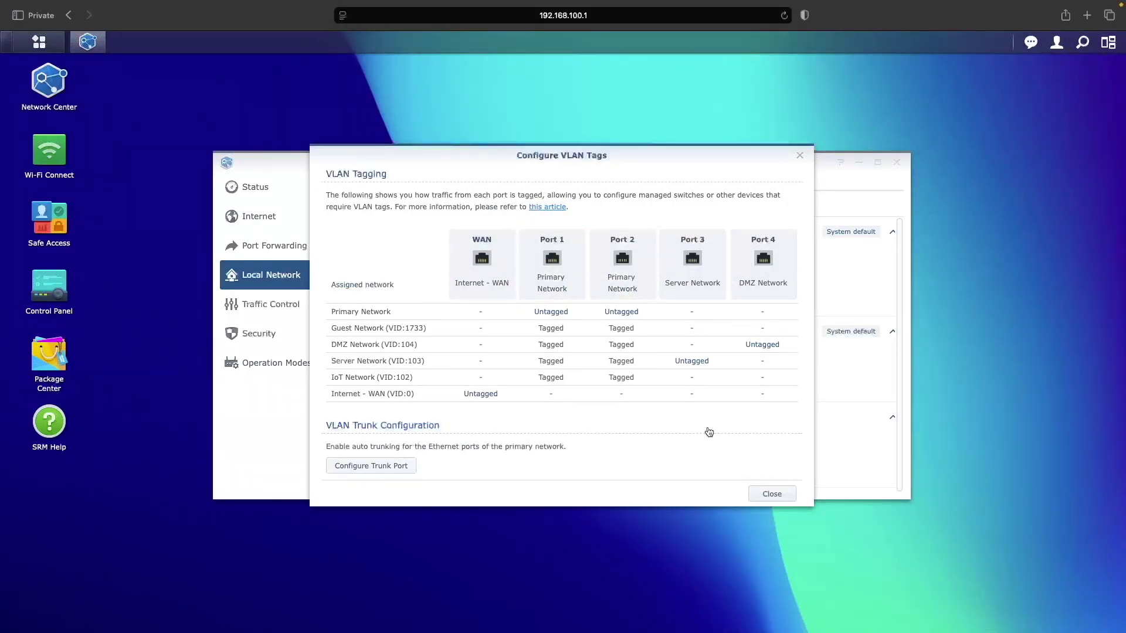
- Check which Ethernet ports the Server Network (Network 4) uses, then view the DHCP client list
left_click(771, 494)
scroll(742, 473, "down", 3)
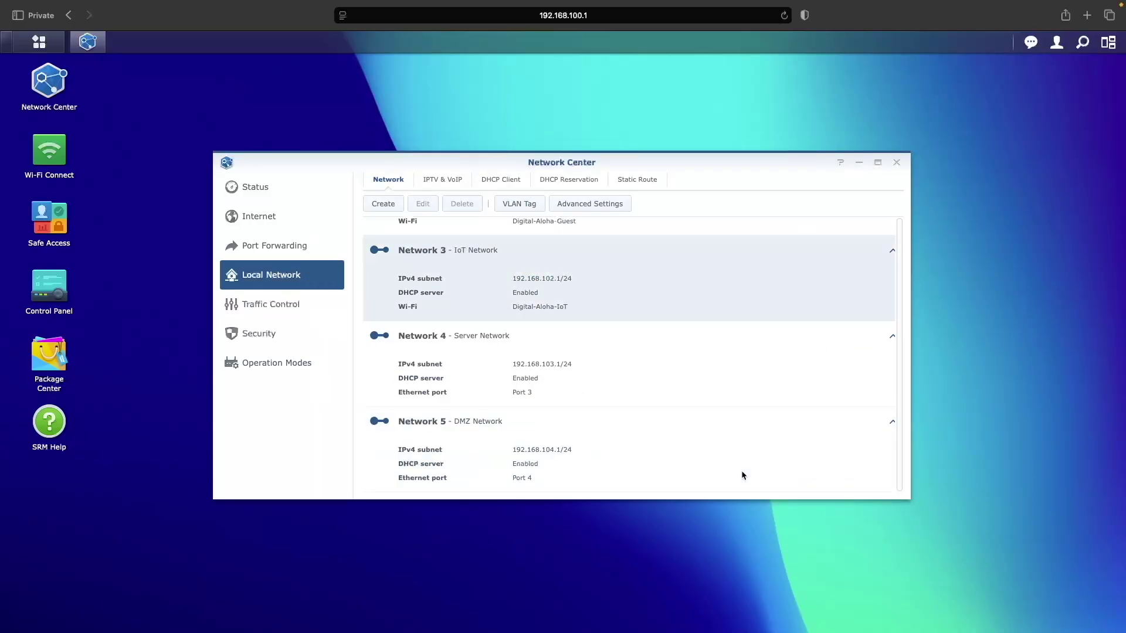
left_click(646, 377)
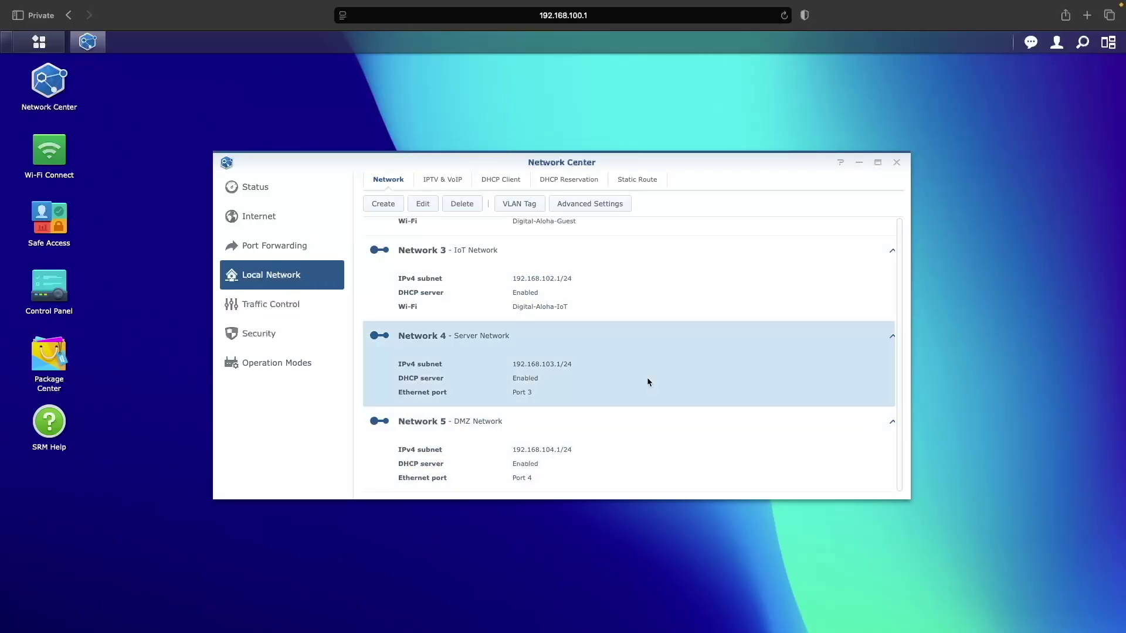
left_click(428, 208)
left_click(419, 193)
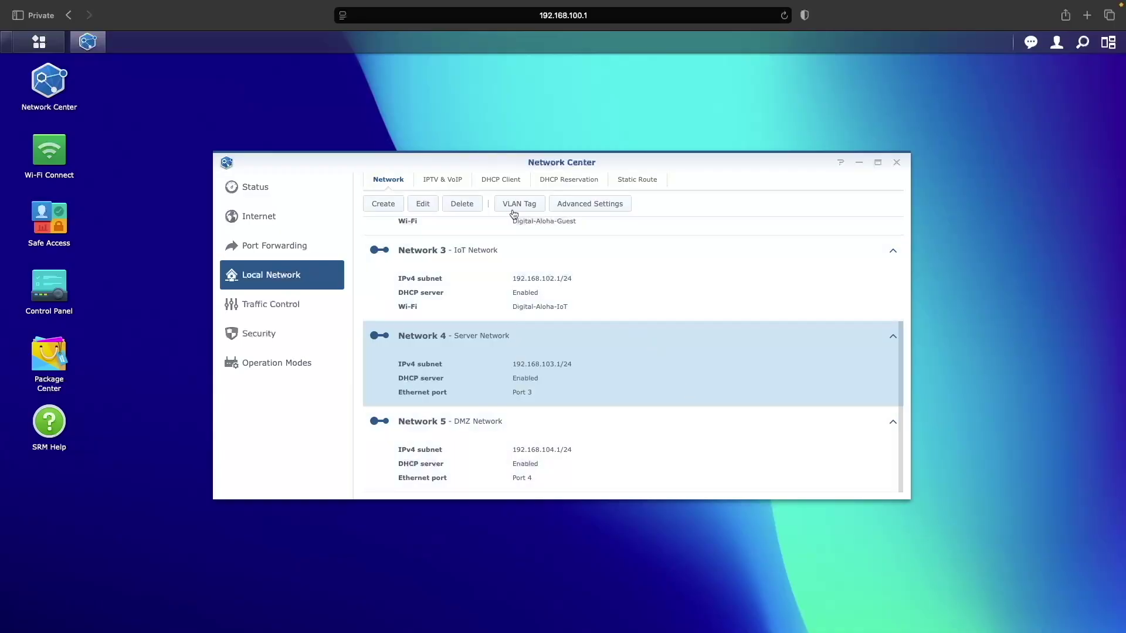
left_click(496, 182)
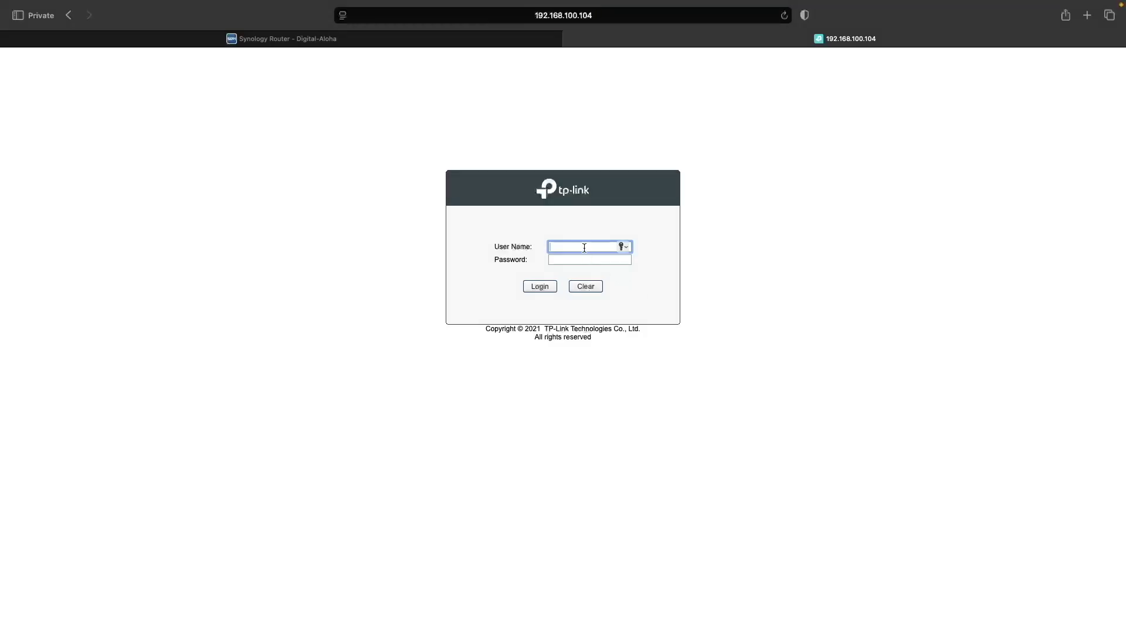
- Log in to the TL-SG108E with the default admin credentials
type("admin")
key("Tab")
type("admin")
key("Return")
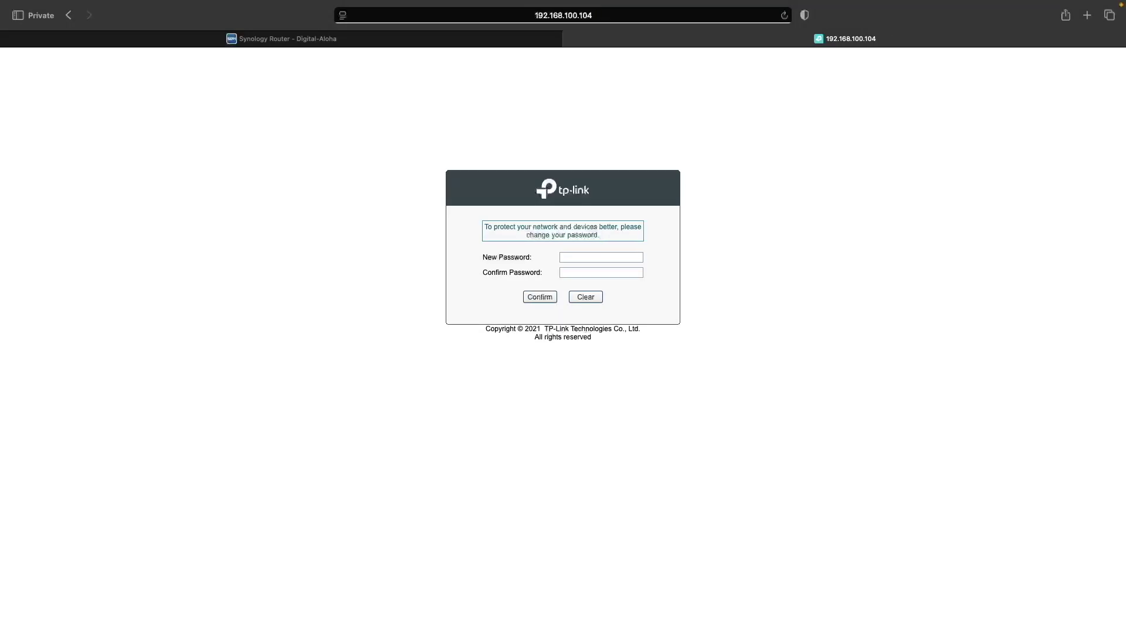
- Replace the default password with a new password, entered and confirmed
left_click(599, 259)
type("1234567")
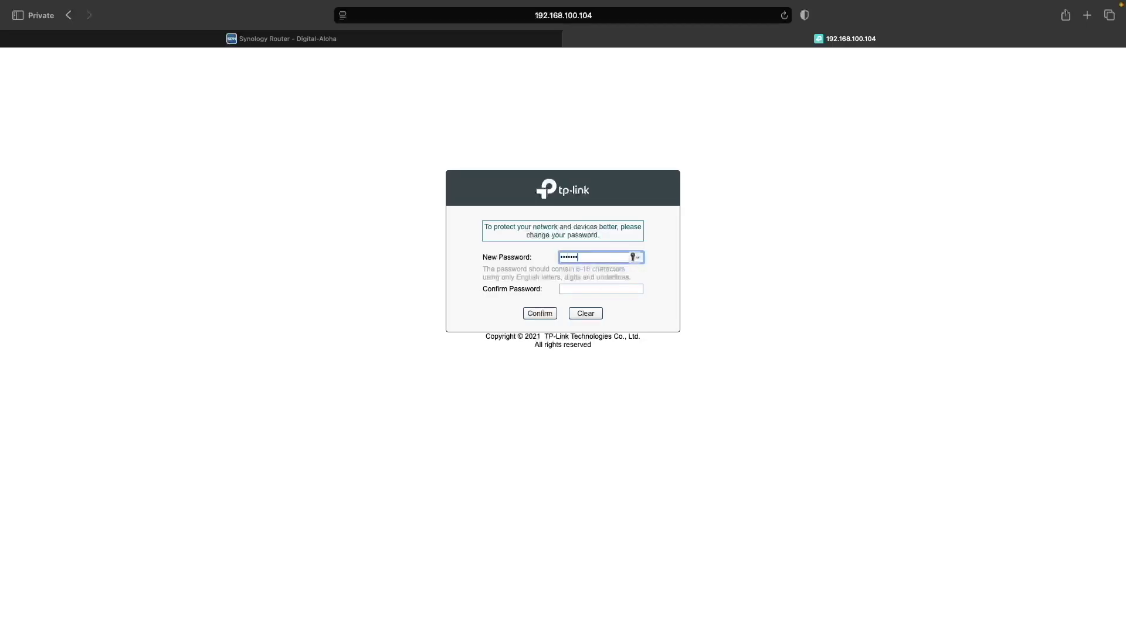
type("8901")
key("Tab")
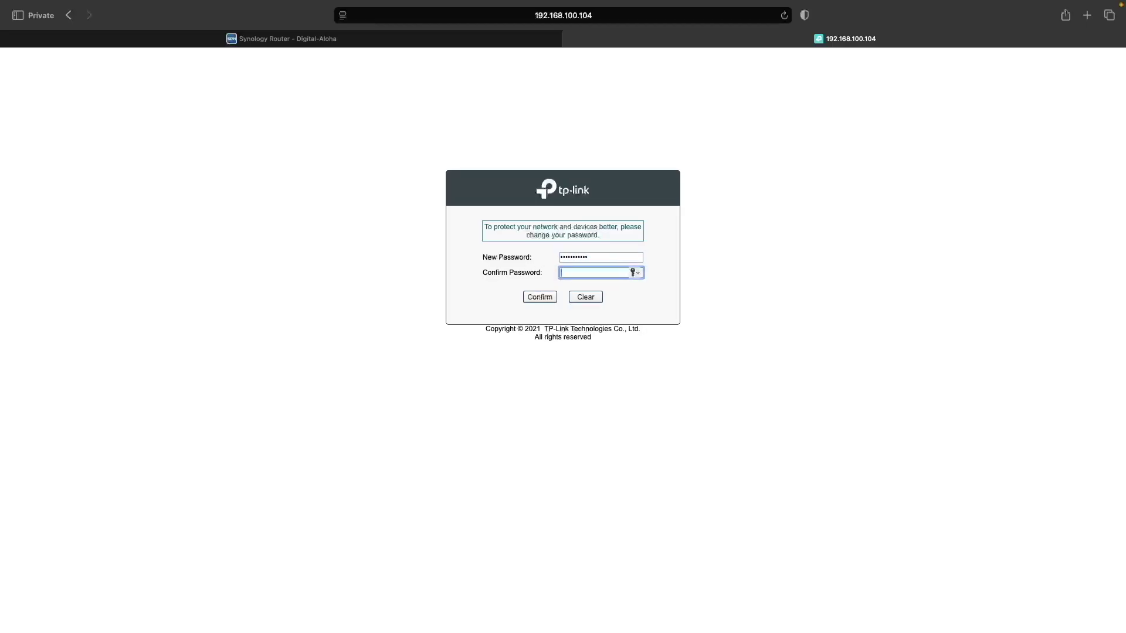
type("12345678901")
key("Return")
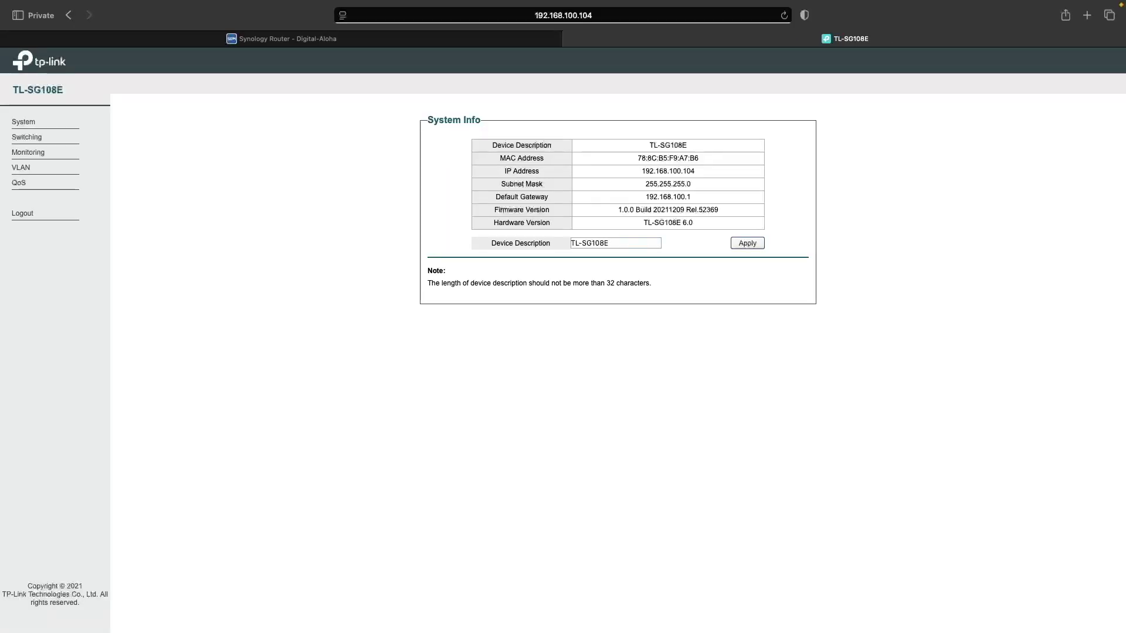
left_click(22, 168)
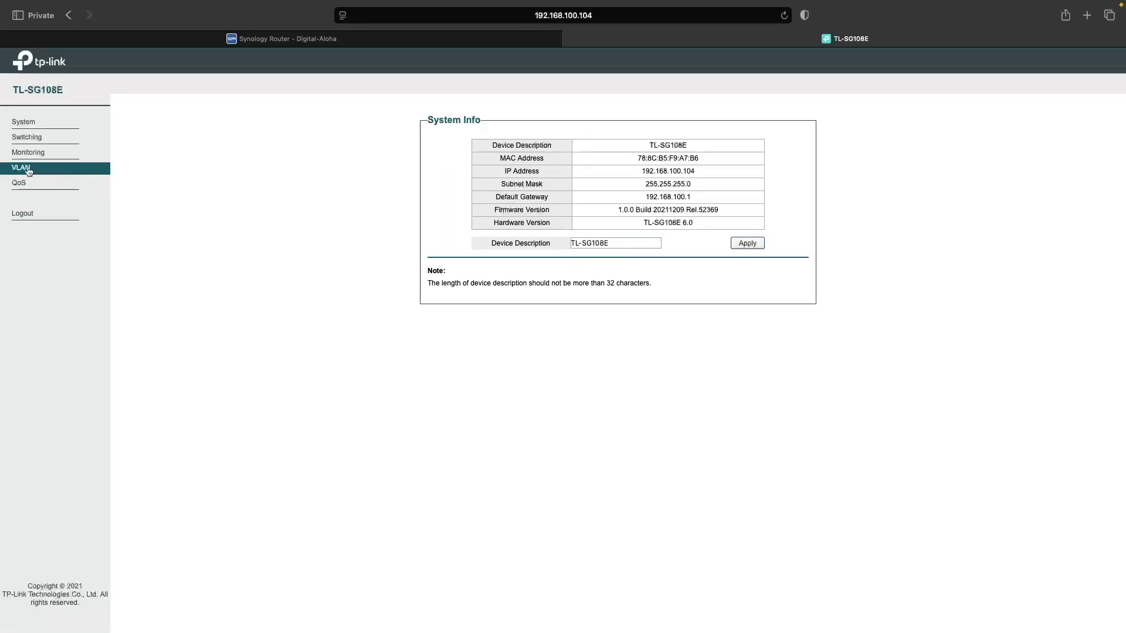
left_click(41, 205)
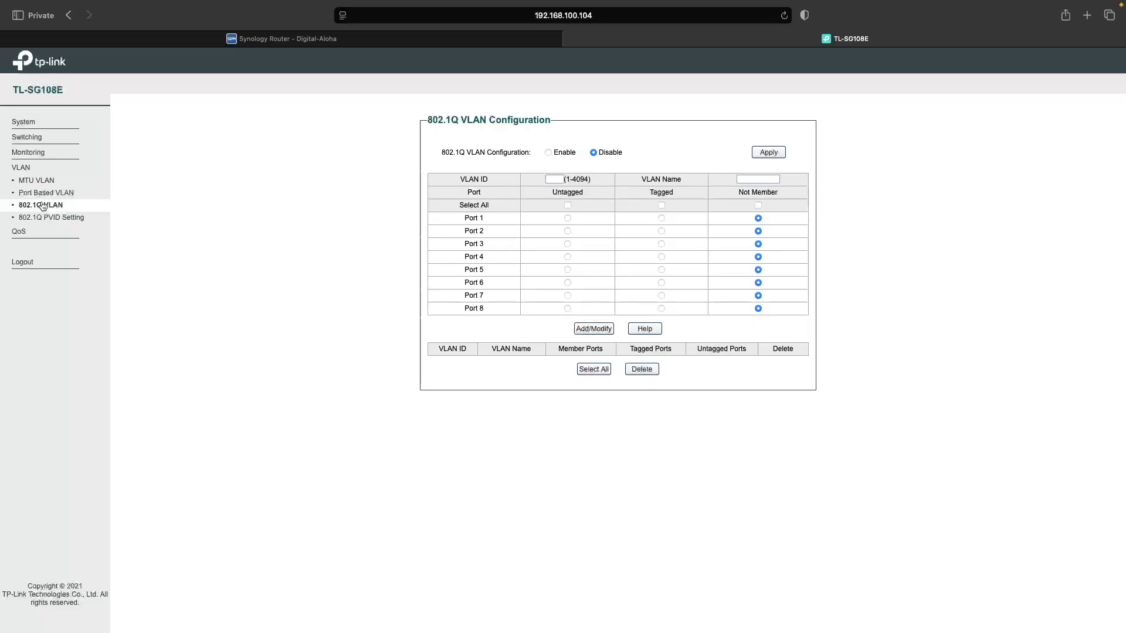
left_click(550, 153)
left_click(764, 153)
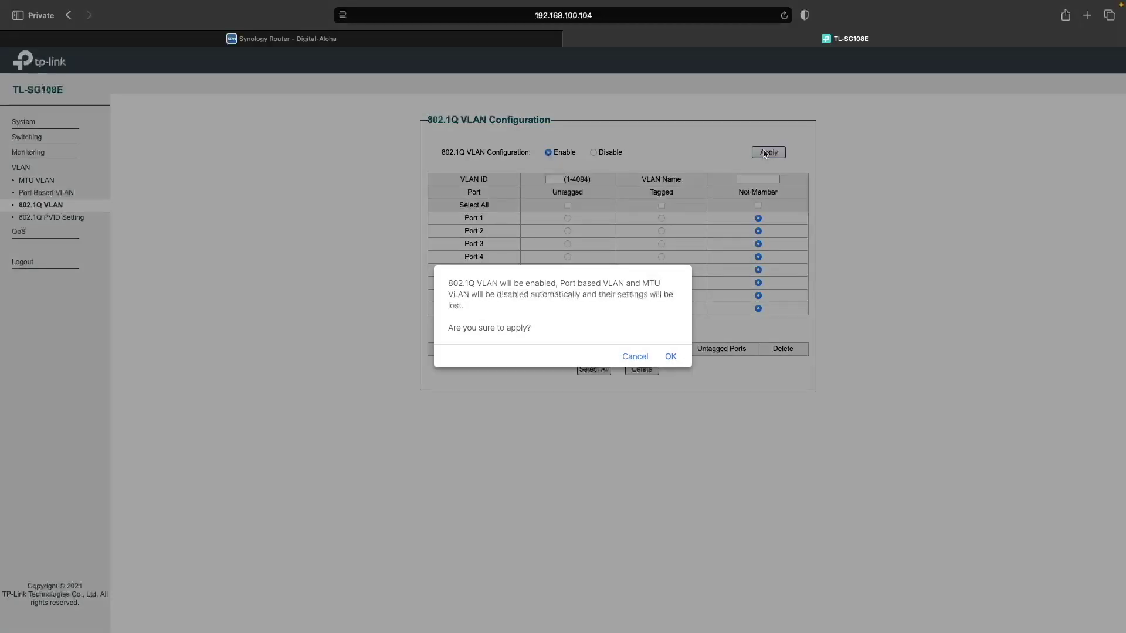
left_click(672, 359)
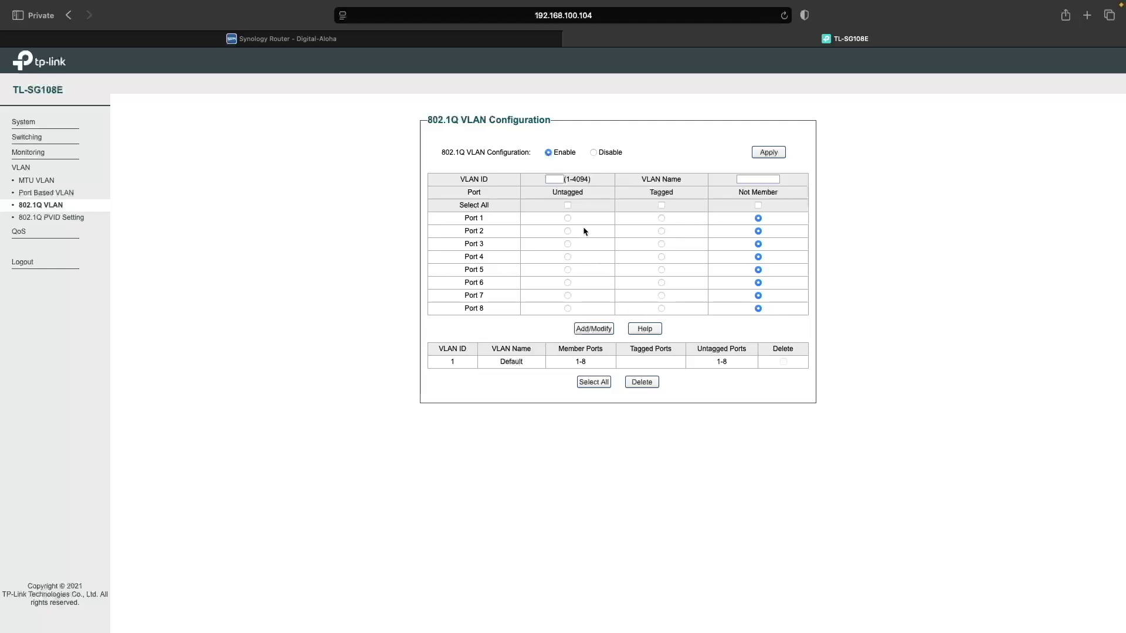
- Add VLAN 103 'Server' with ports 5–6 untagged and port 8 tagged
left_click(555, 179)
type("103")
left_click(758, 179)
type("Server")
left_click(567, 270)
left_click(567, 282)
left_click(662, 309)
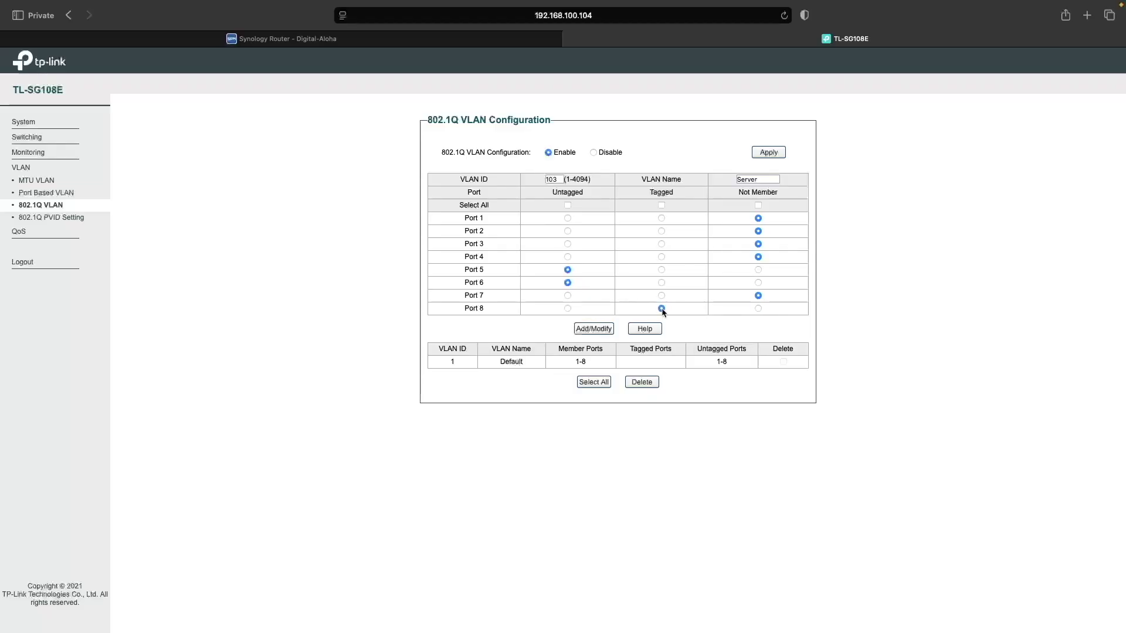
left_click(593, 329)
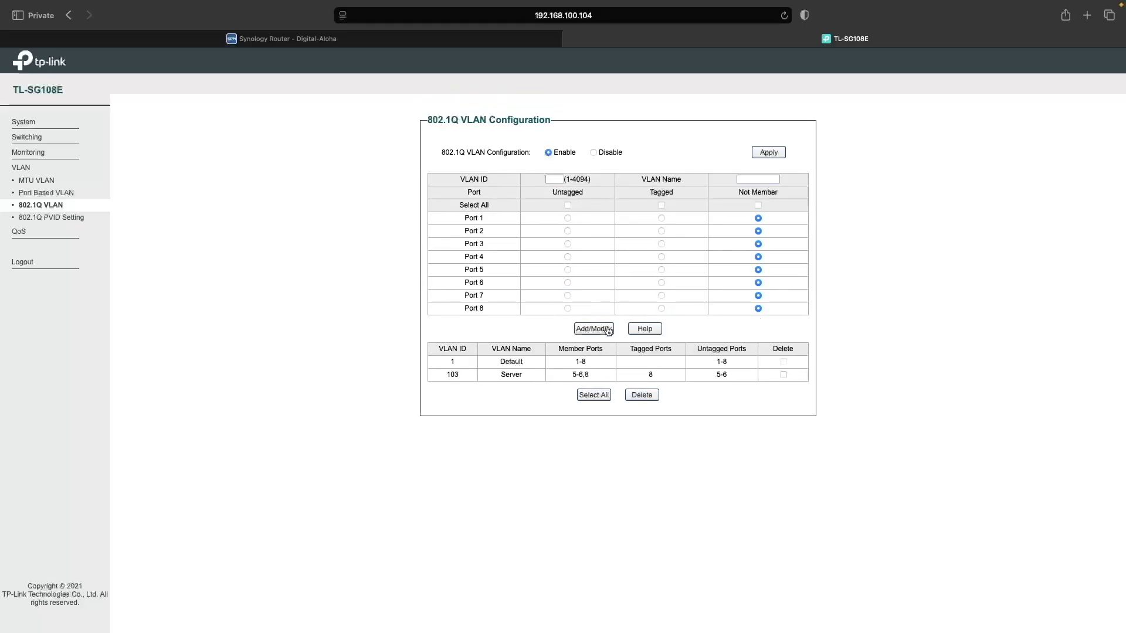
- Add VLAN 104 'DMZ' with port 7 untagged and port 8 tagged
left_click(555, 179)
type("104")
left_click(757, 179)
type("DMZ")
left_click(568, 295)
left_click(662, 309)
left_click(606, 330)
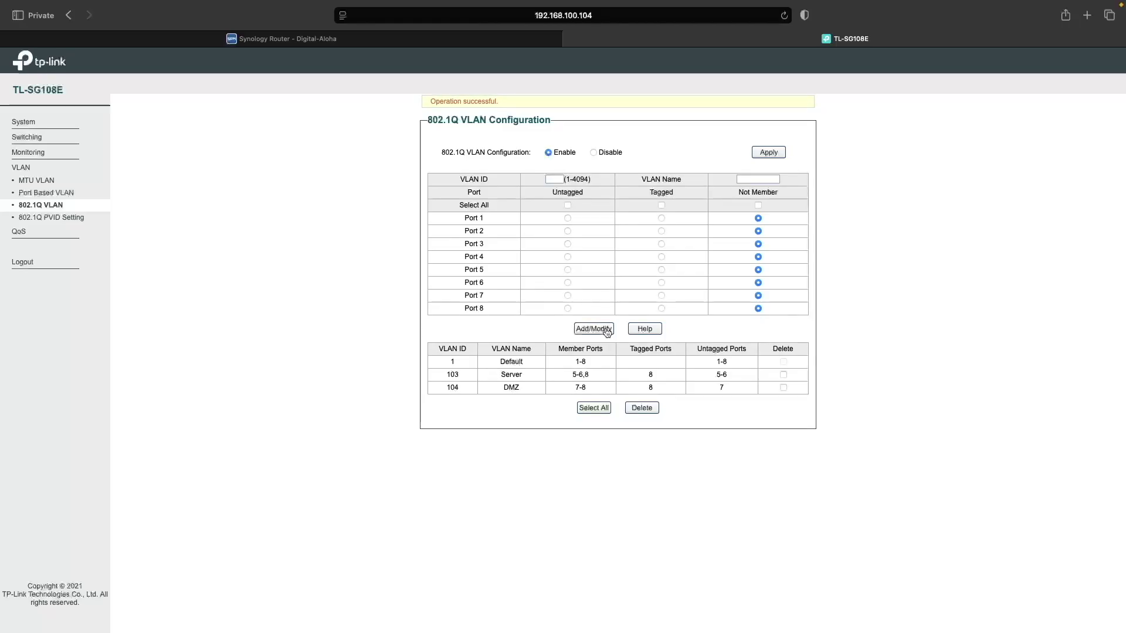
left_click(82, 219)
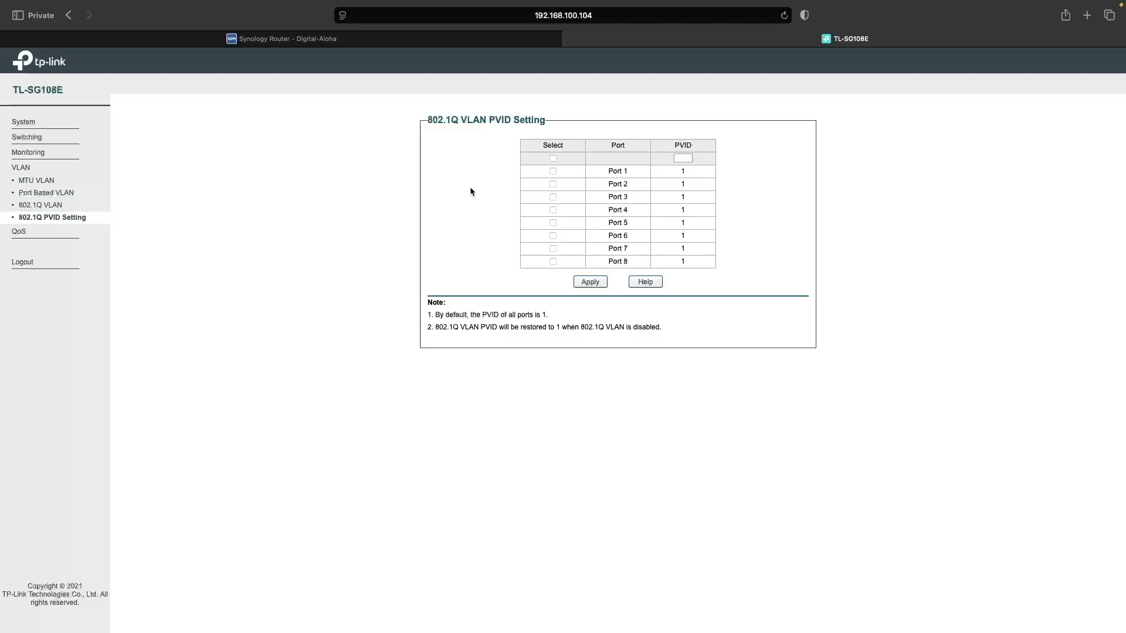
- Apply PVID 103 to ports 5 and 6
left_click(681, 158)
type("103")
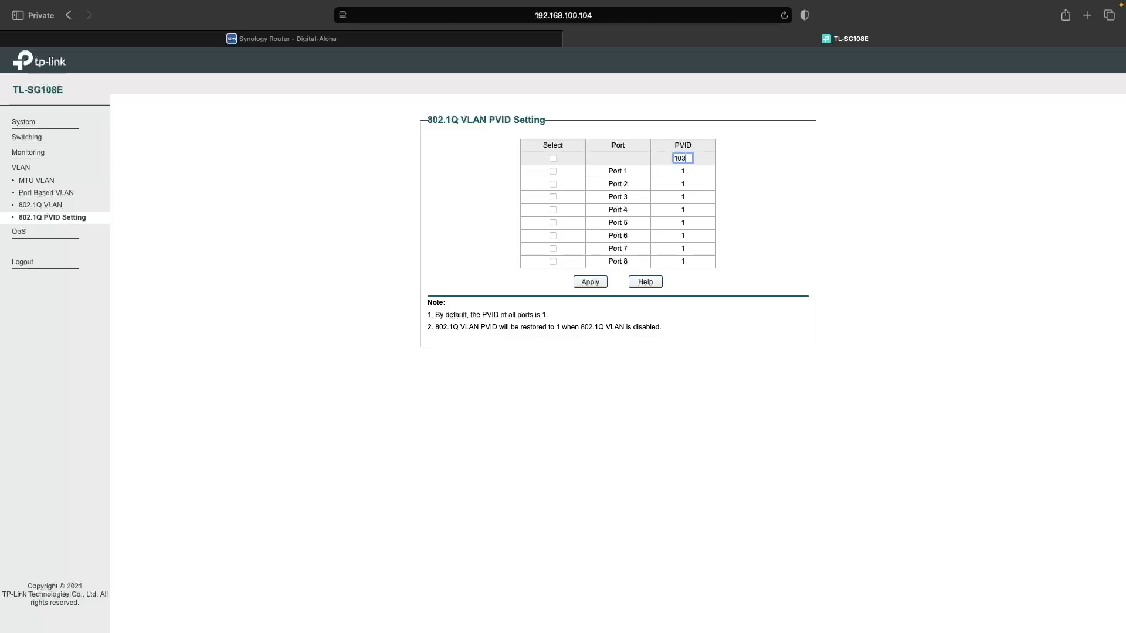
left_click(553, 223)
left_click(554, 237)
left_click(586, 282)
- Apply PVID 104 to port 7
left_click(682, 158)
type("104")
left_click(553, 249)
left_click(591, 282)
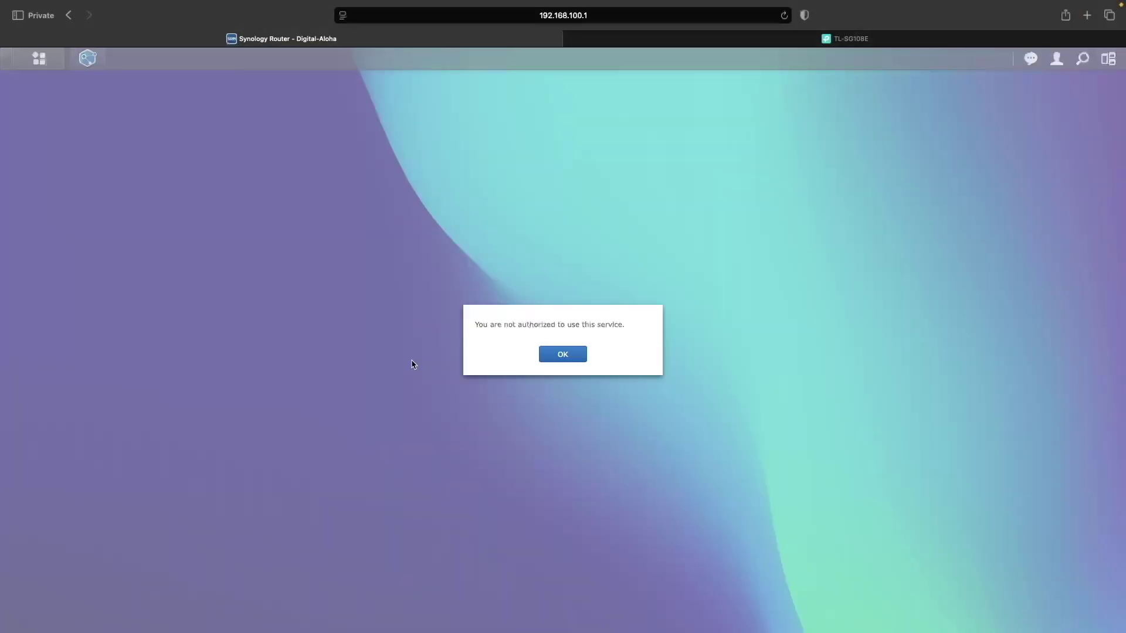
- Dismiss the not-authorized notice and sign back in to SRM with the admin username and password
left_click(558, 355)
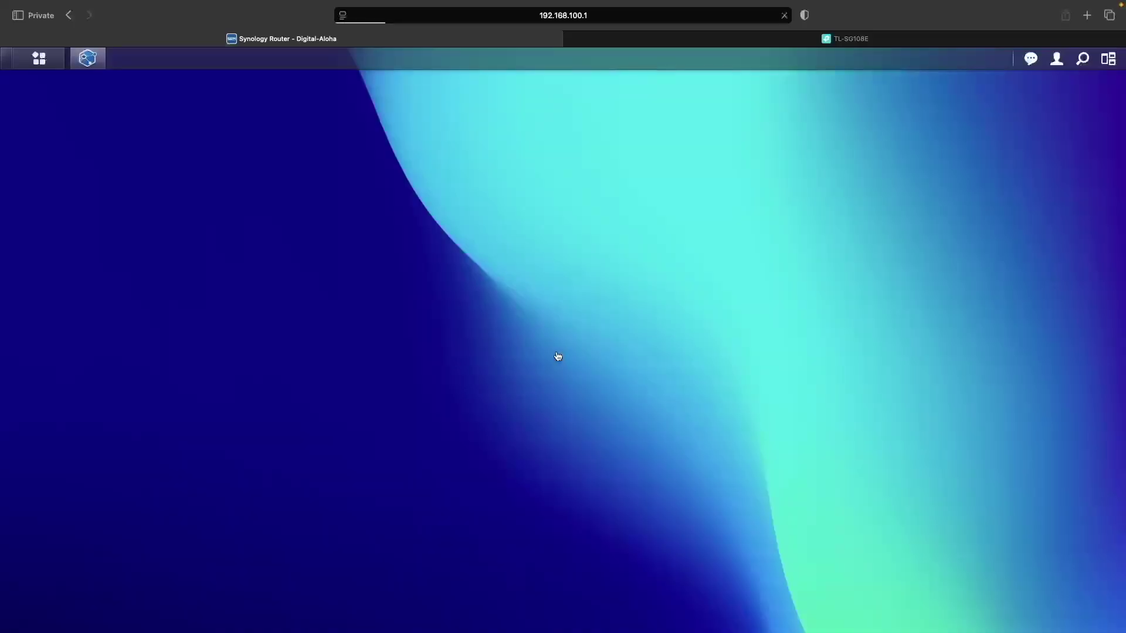
type("srmadmin")
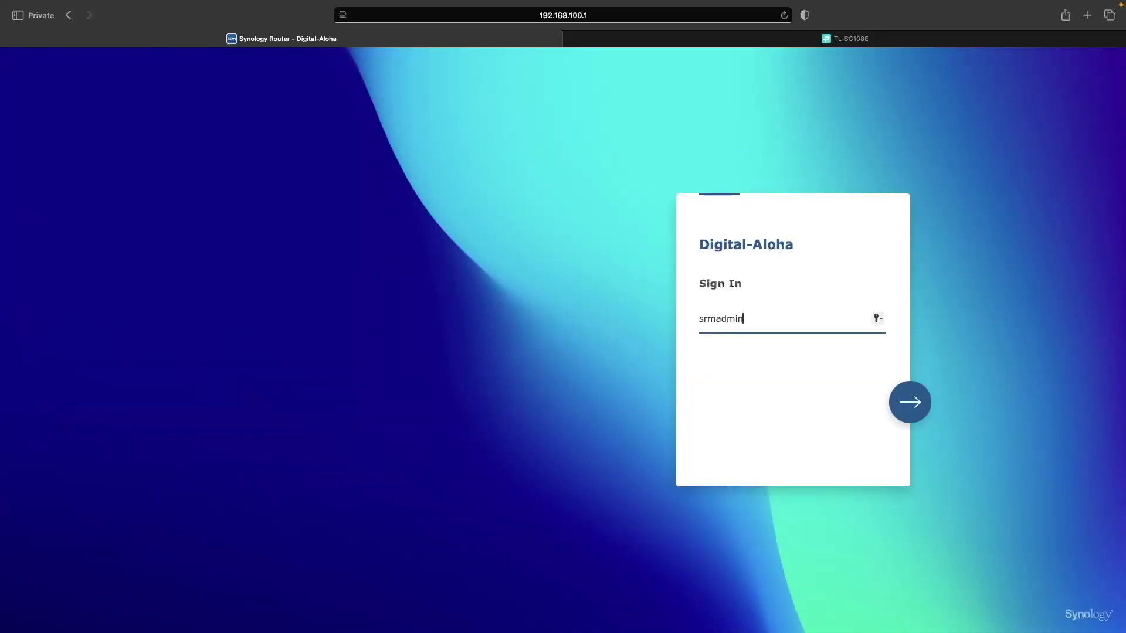
key("Return")
type("••••••••••••")
key("Return")
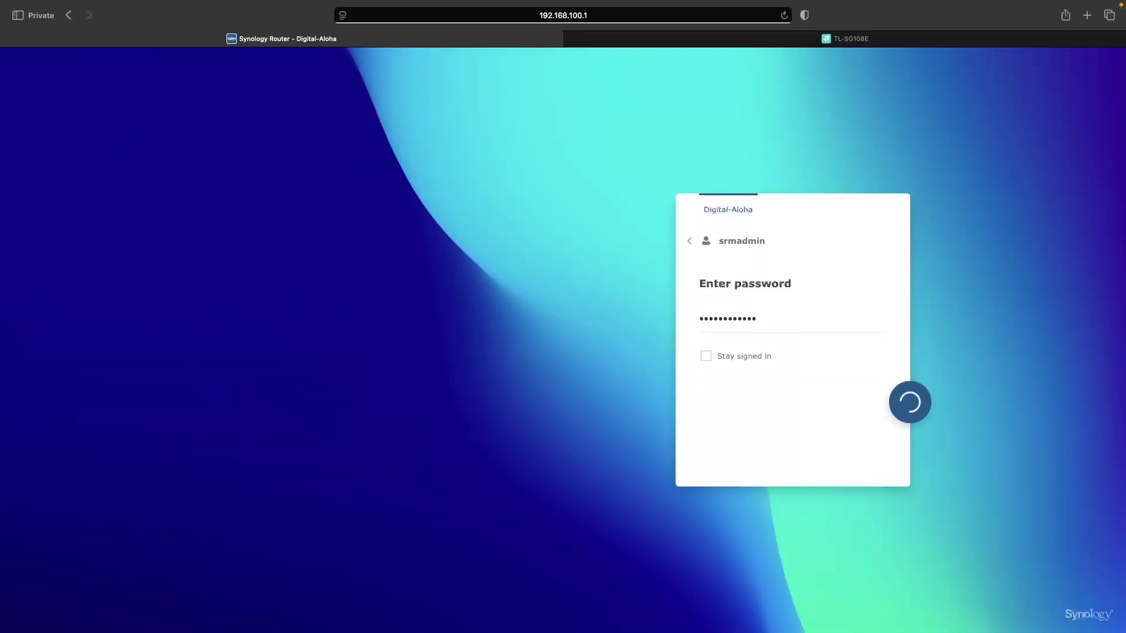
- Show the Local Network DHCP client list in Network Center
left_click(72, 134)
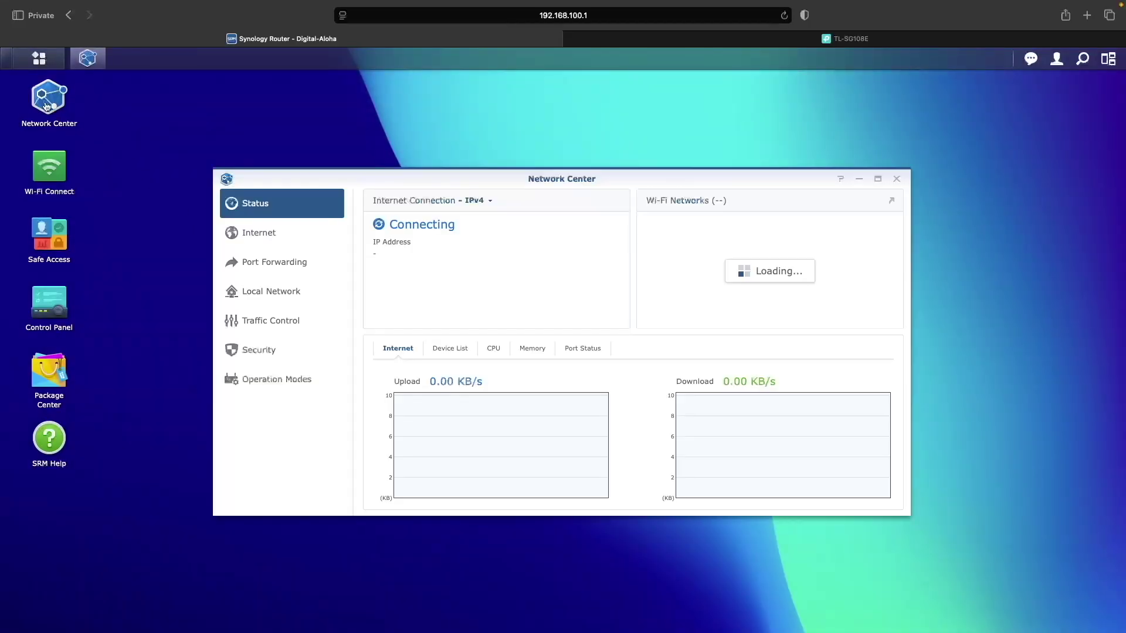
left_click(269, 292)
left_click(491, 197)
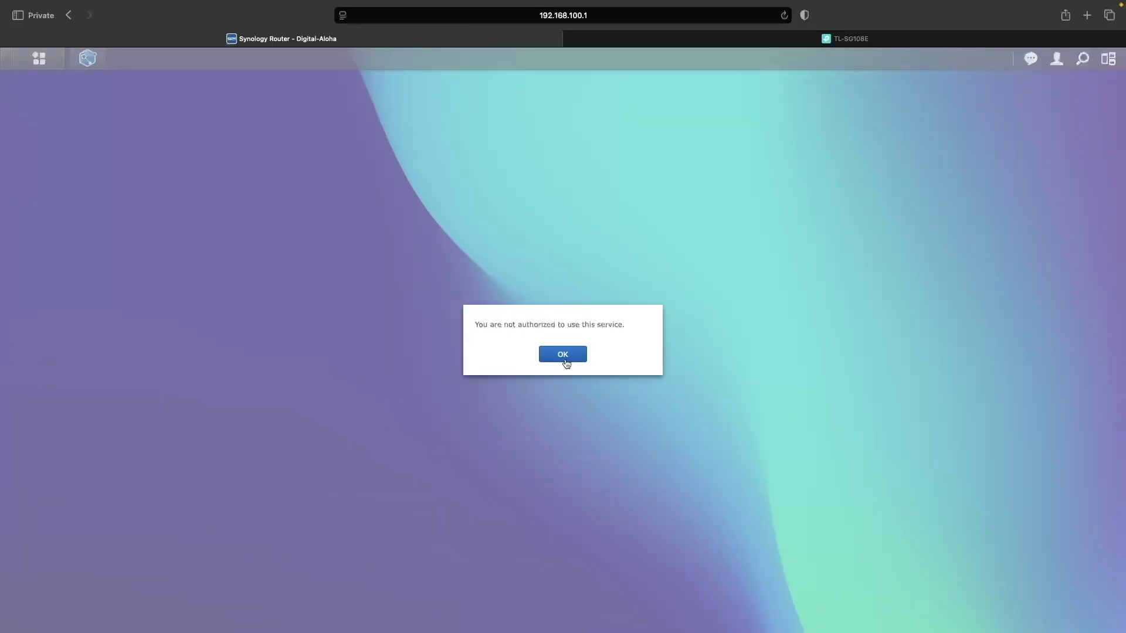
- Dismiss the not-authorized notice and sign in again with the admin account
left_click(564, 355)
type("srmadmin")
key("Return")
type("••••••••••••")
key("Return")
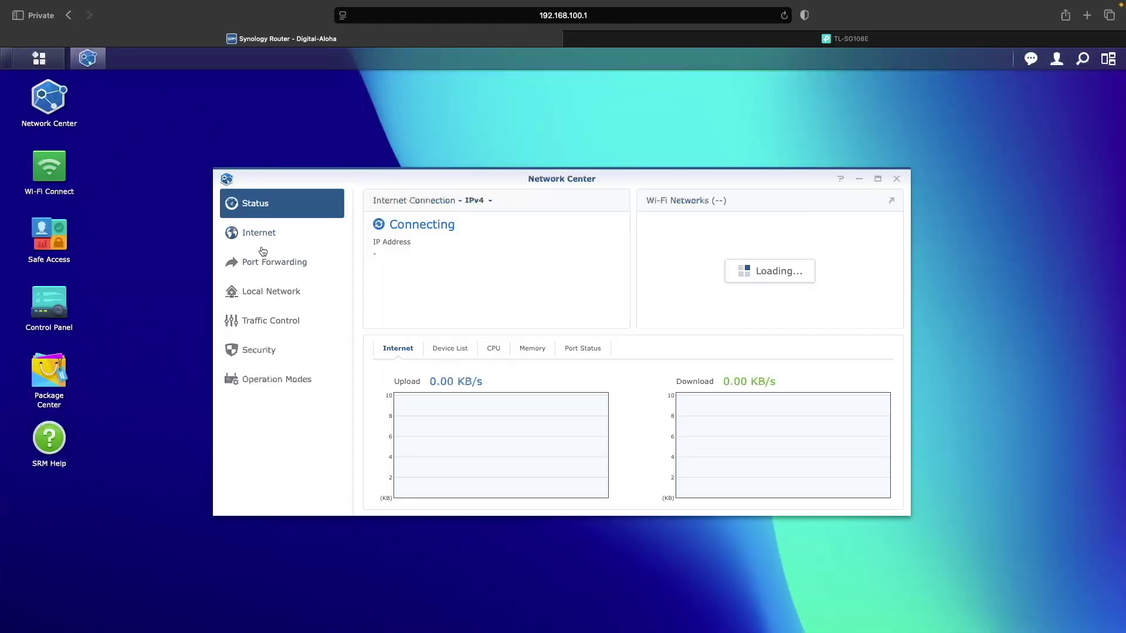
- Refresh the DHCP client list until the laptop shows 192.168.104.169 on DMZ Network
left_click(292, 293)
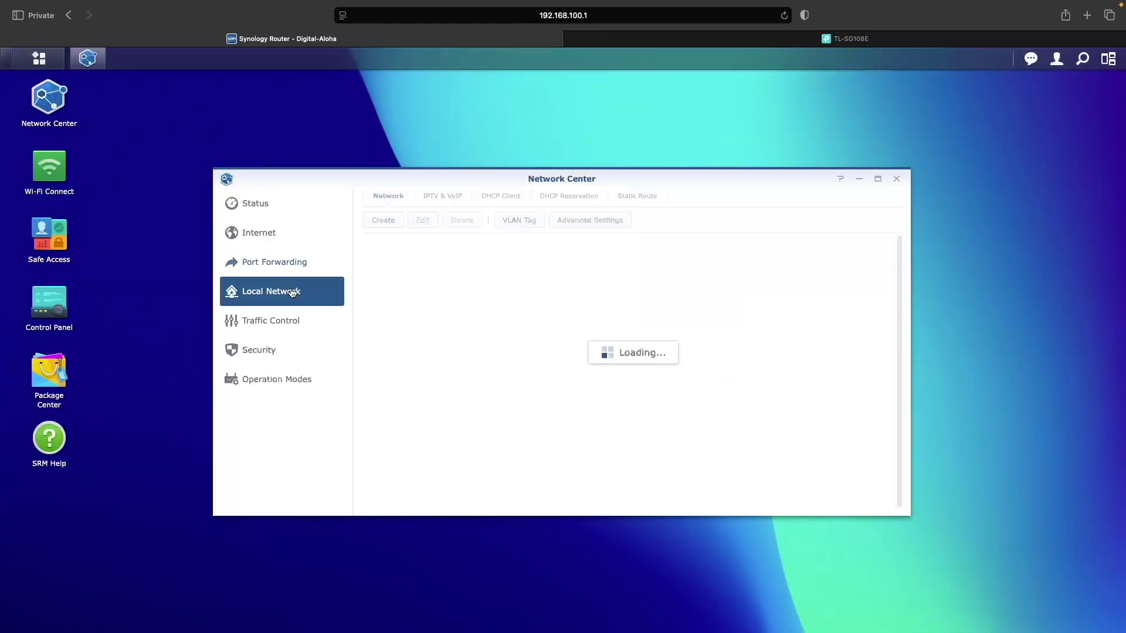
left_click(500, 199)
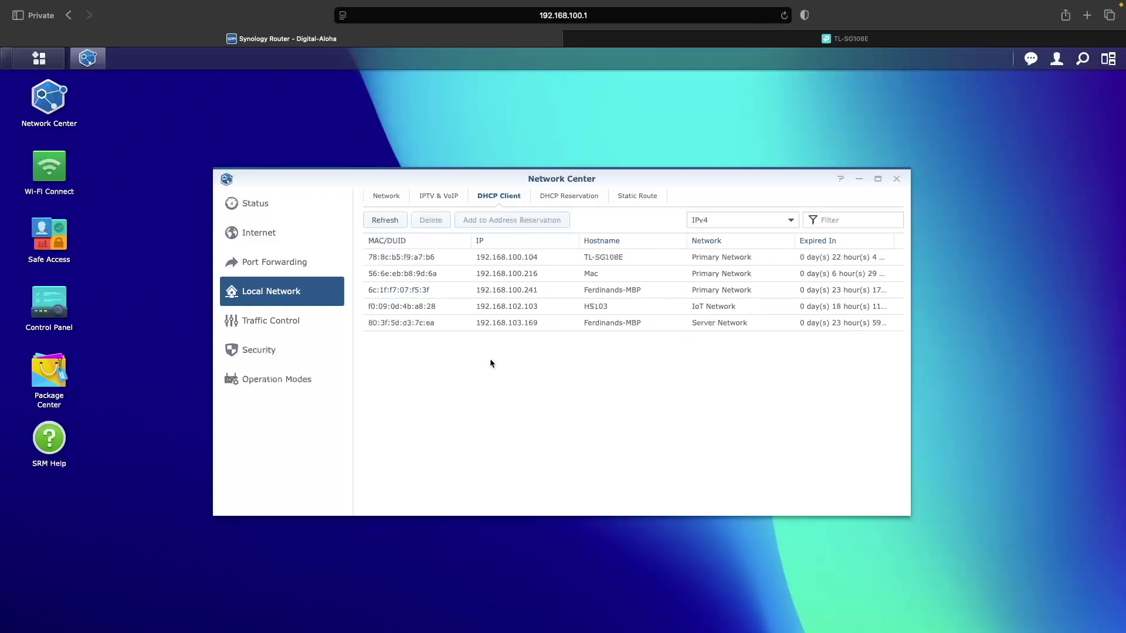
left_click(385, 221)
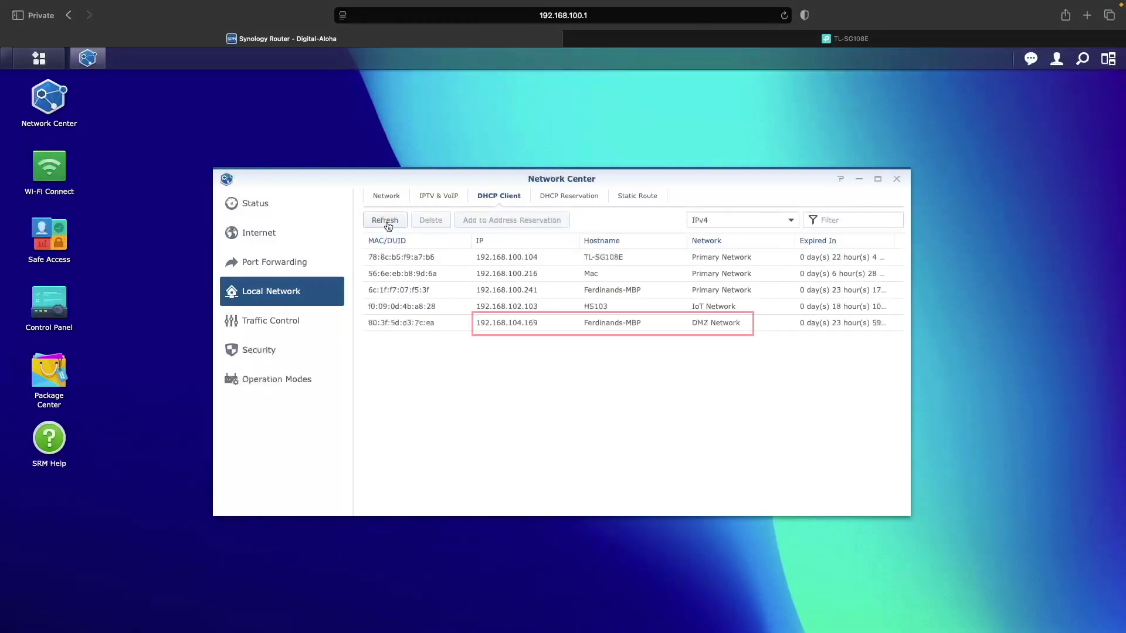